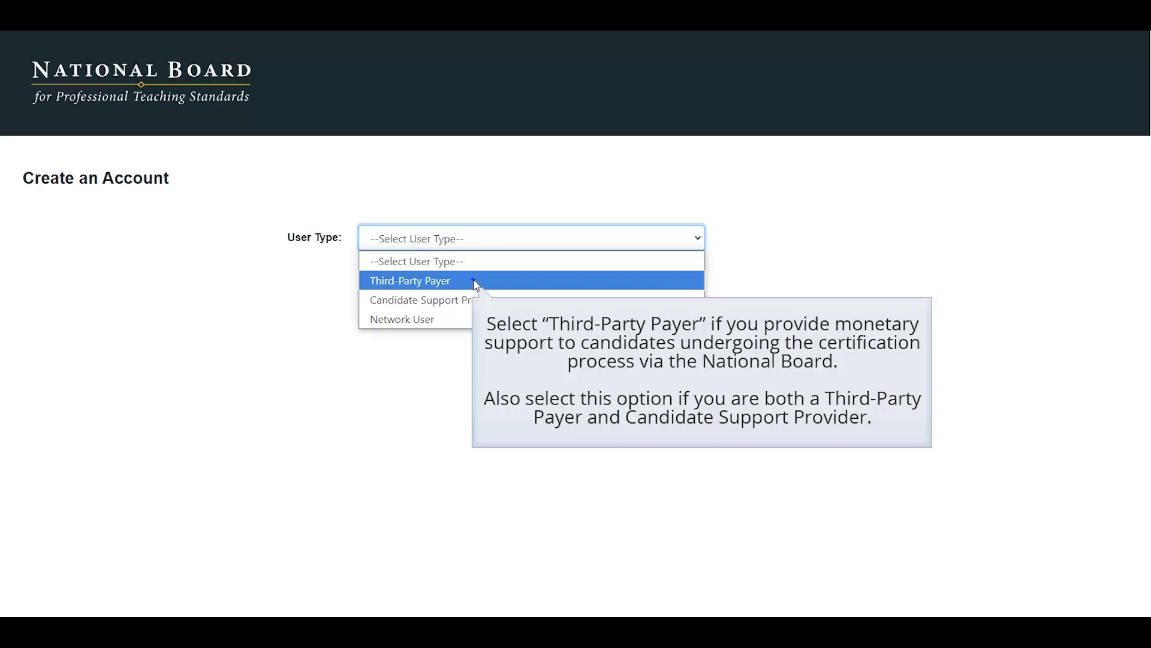
Choose Third-Party Payer as the user type and look through its account form.
{"action": "left_click", "coordinate": [477, 286]}
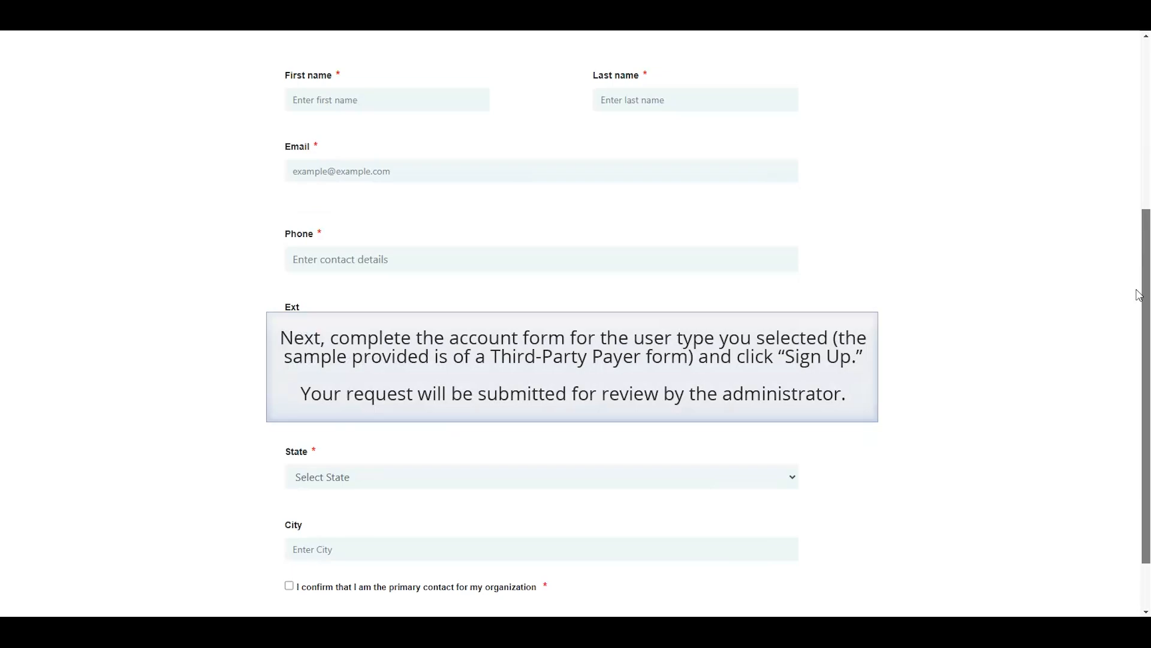
{"action": "scroll", "coordinate": [1137, 312], "scroll_direction": "down", "scroll_amount": 1}
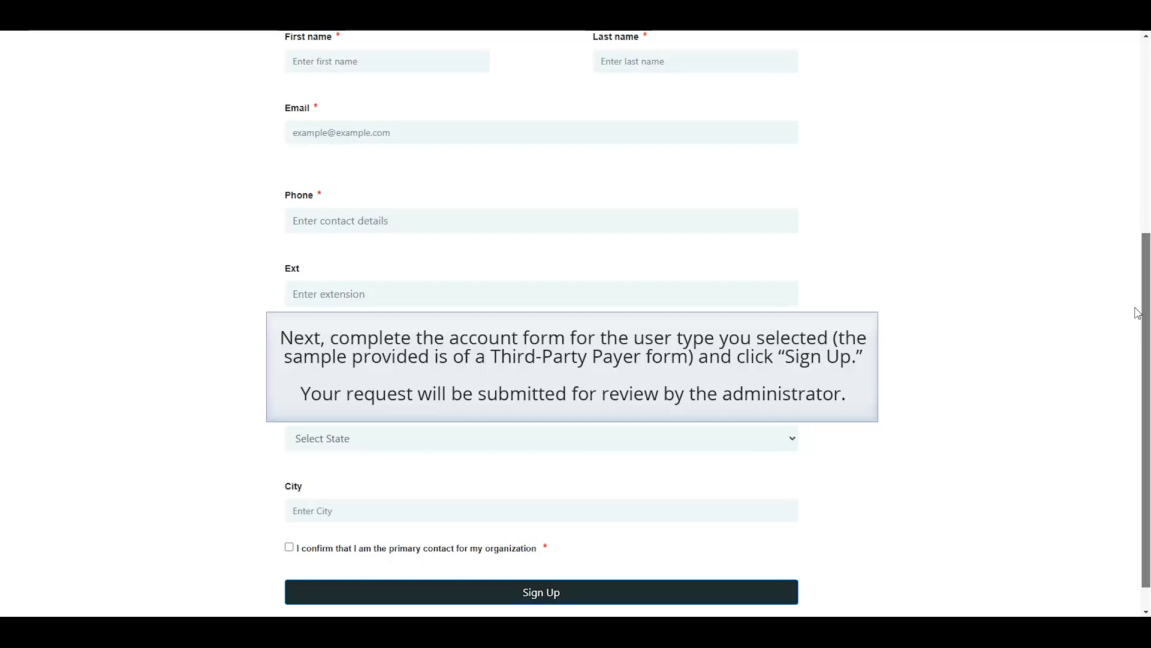
{"action": "left_click_drag", "start_coordinate": [1135, 308], "coordinate": [1037, 164]}
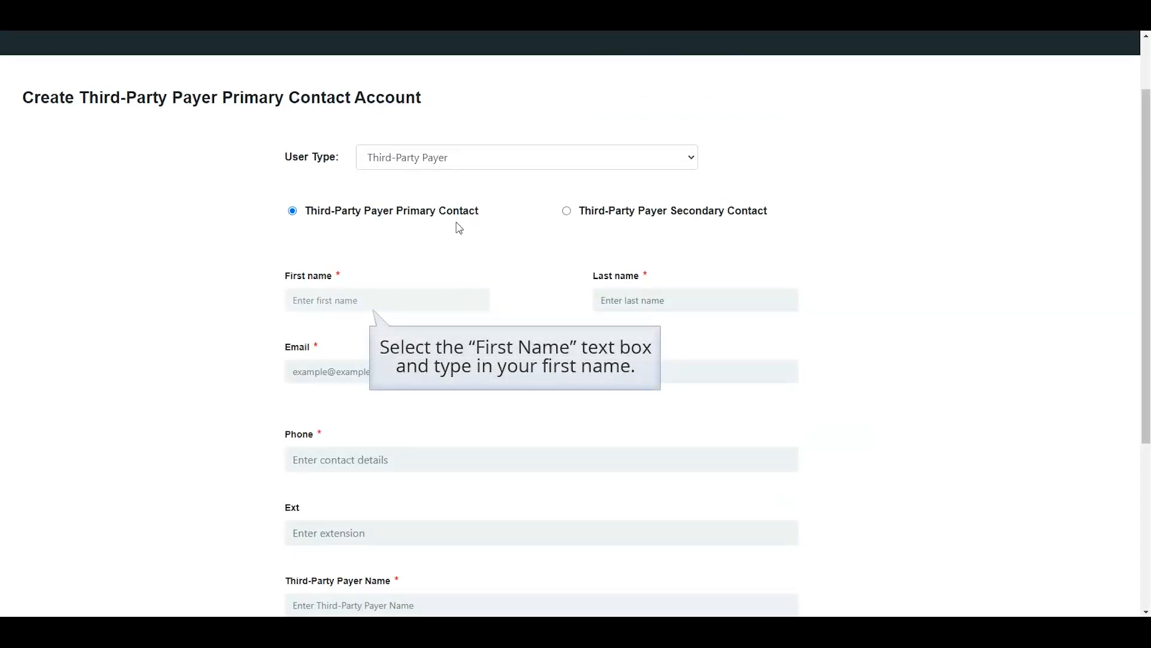
Enter "First name" and "Last name" in the matching name fields of the Third-Party Payer Primary Contact form.
{"action": "left_click", "coordinate": [290, 294]}
{"action": "type", "text": "First name"}
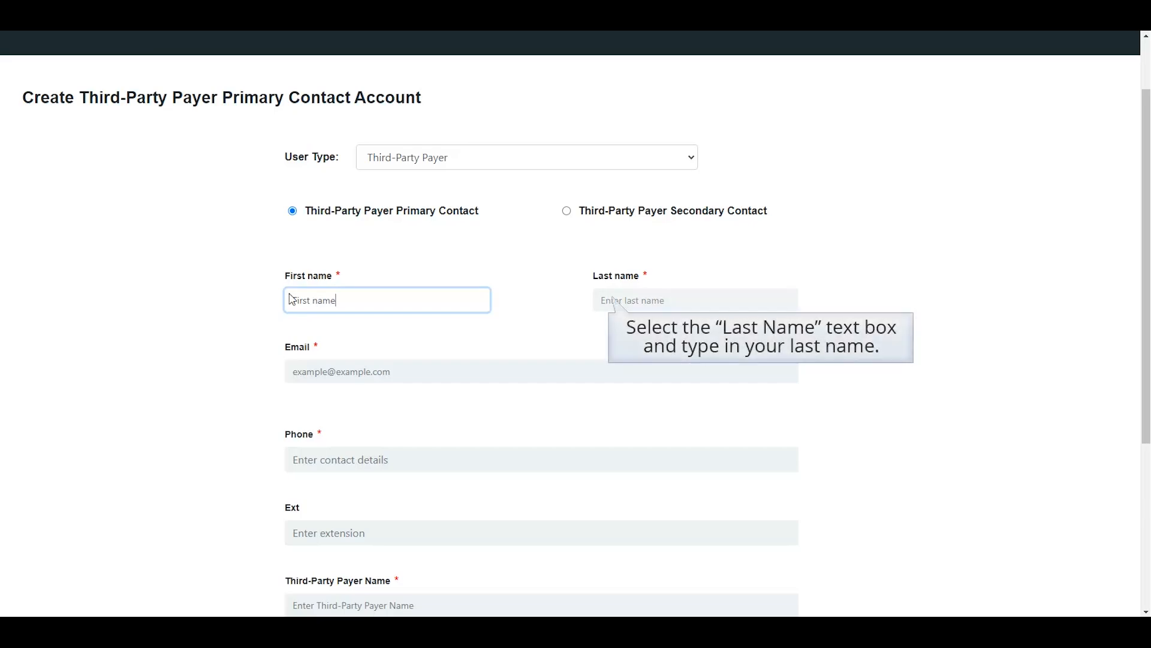
{"action": "left_click", "coordinate": [598, 296]}
{"action": "type", "text": "Last name"}
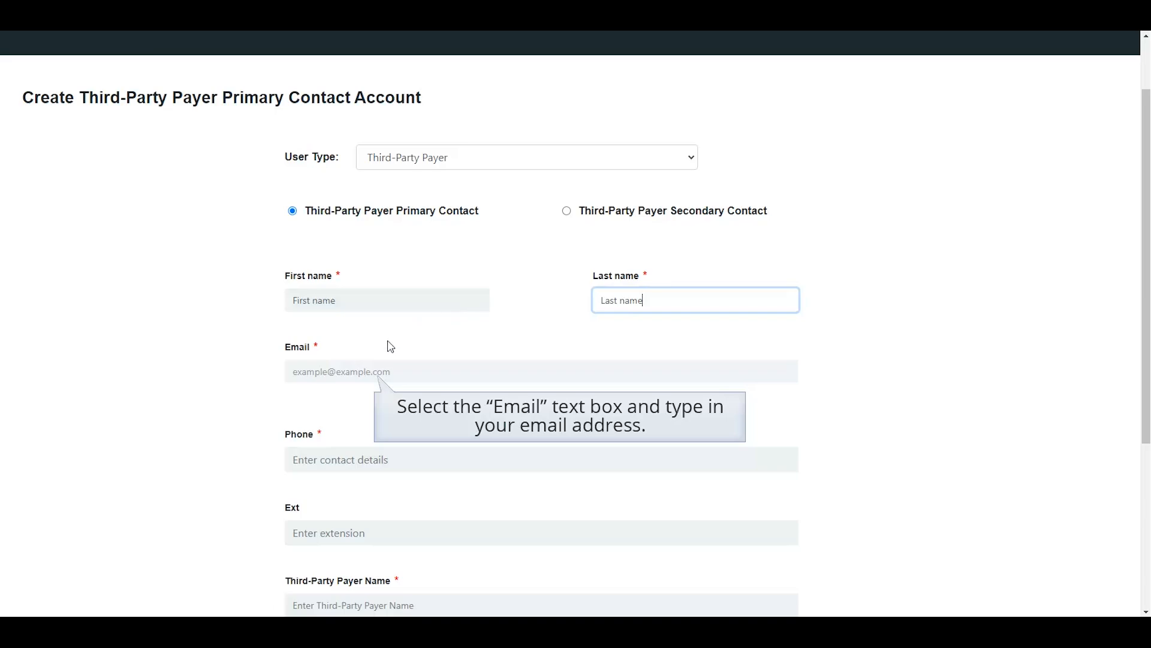
Fill in the primary contact's email address and phone number.
{"action": "left_click", "coordinate": [289, 369]}
{"action": "type", "text": "example@ex"}
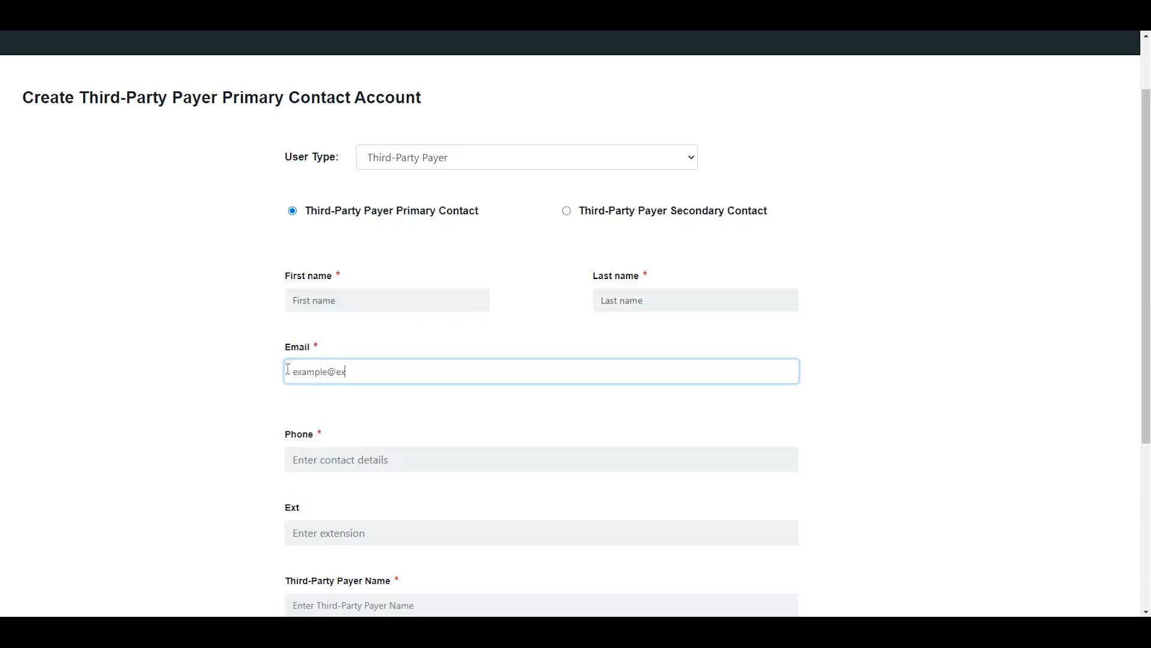
{"action": "type", "text": "ample.com"}
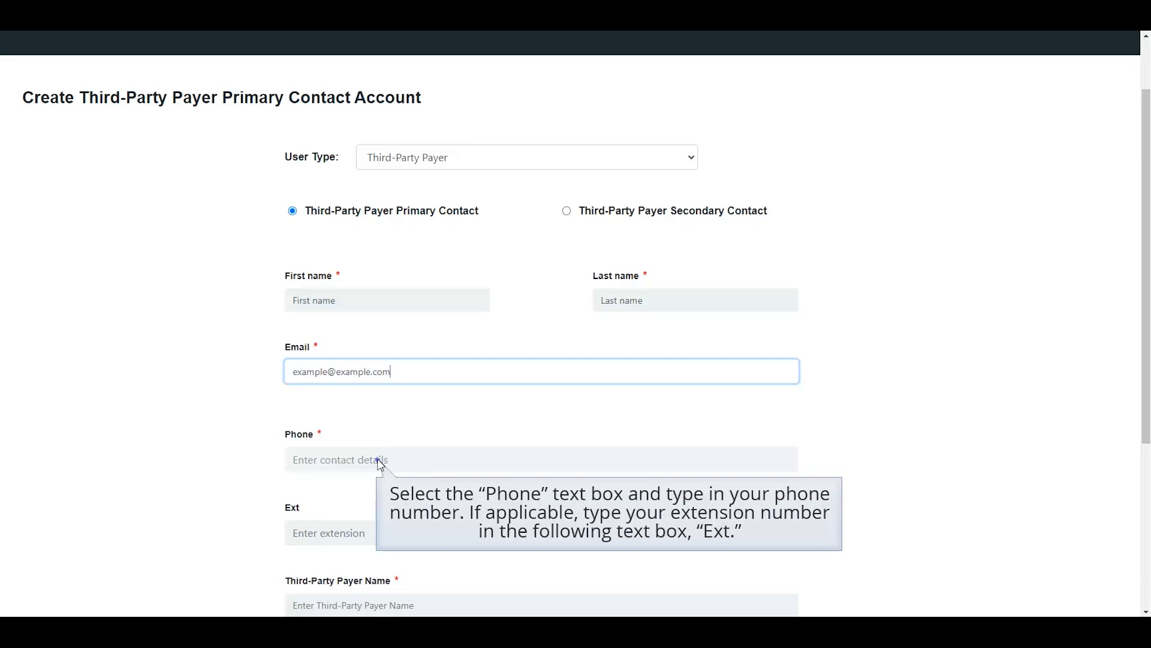
{"action": "left_click", "coordinate": [290, 459]}
{"action": "type", "text": "+1 555-555-5555"}
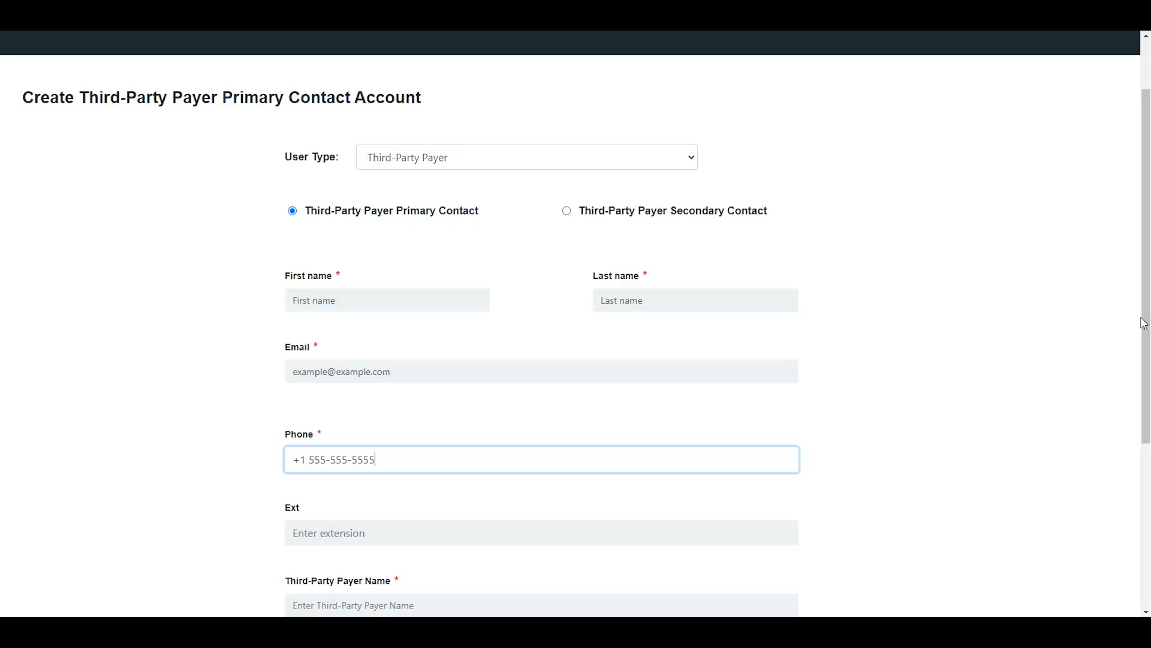
Enter "Third-Party Payer Name" as the name of the third-party payer.
{"action": "scroll", "coordinate": [1145, 288], "scroll_direction": "down", "scroll_amount": 3}
{"action": "left_click_drag", "start_coordinate": [1146, 427], "coordinate": [1146, 455]}
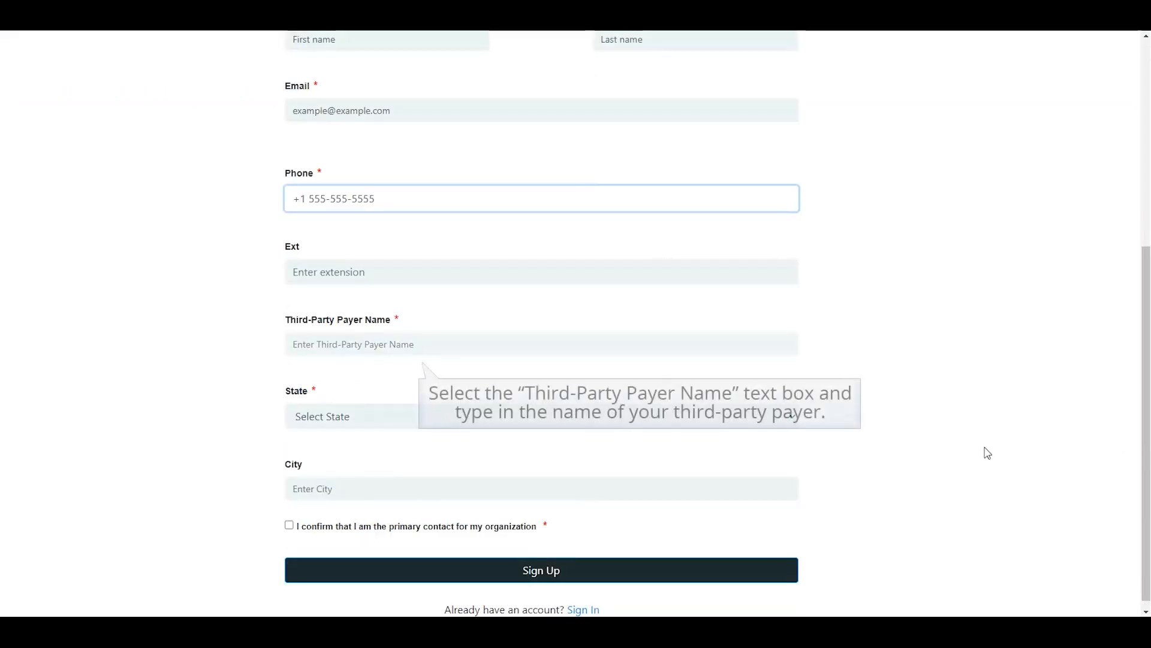
{"action": "left_click", "coordinate": [420, 345]}
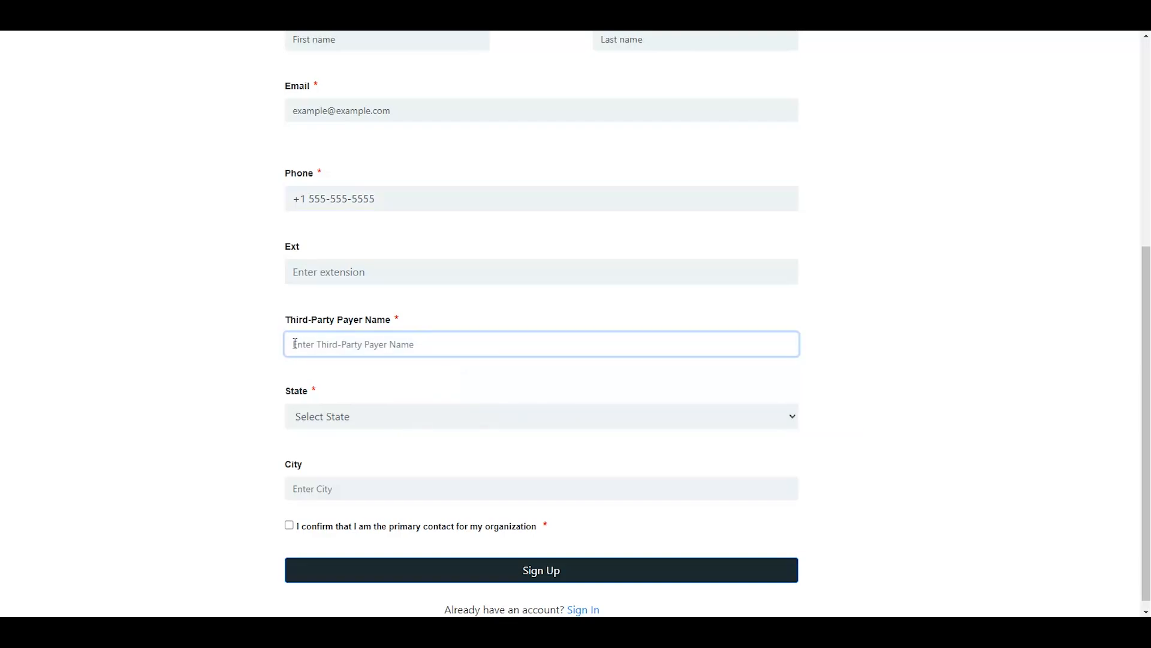
{"action": "type", "text": "Third-Part"}
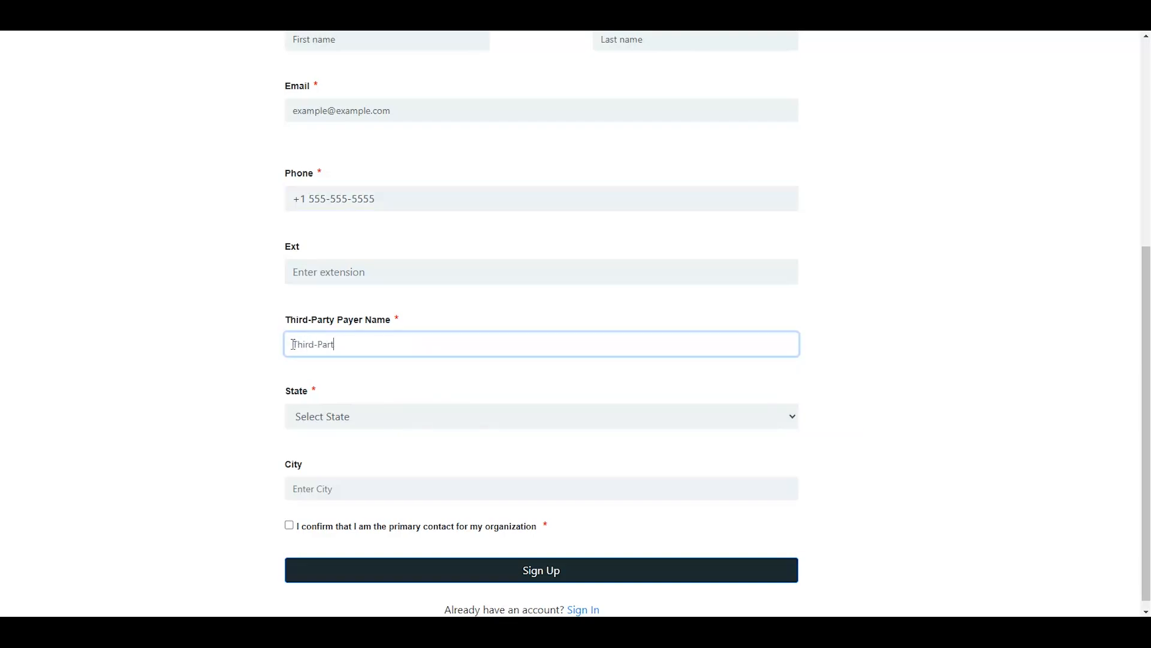
{"action": "type", "text": "y Payer Name"}
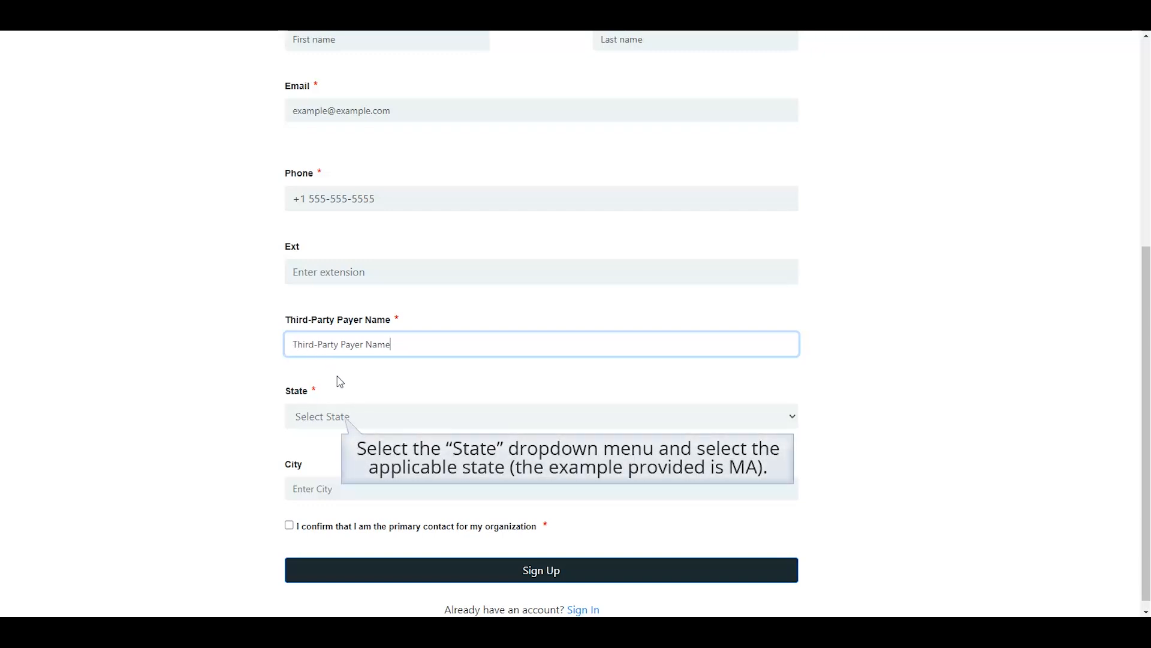
Set the account's state to MA and make the City field ready for entry.
{"action": "left_click", "coordinate": [392, 420]}
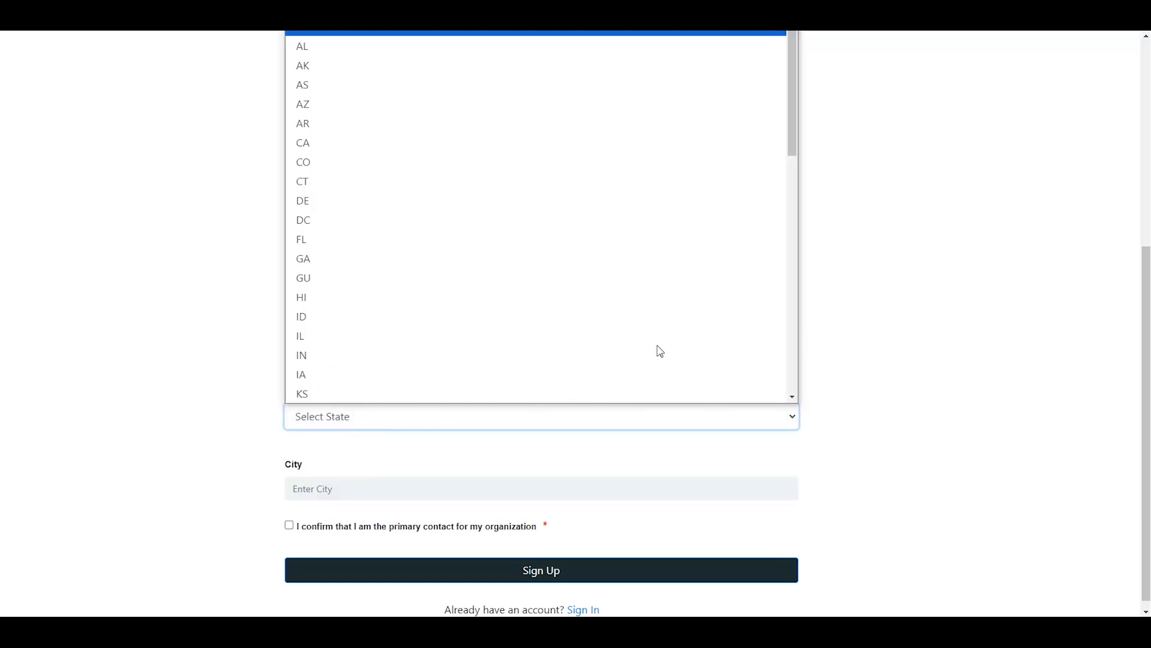
{"action": "left_click_drag", "start_coordinate": [791, 77], "coordinate": [748, 162]}
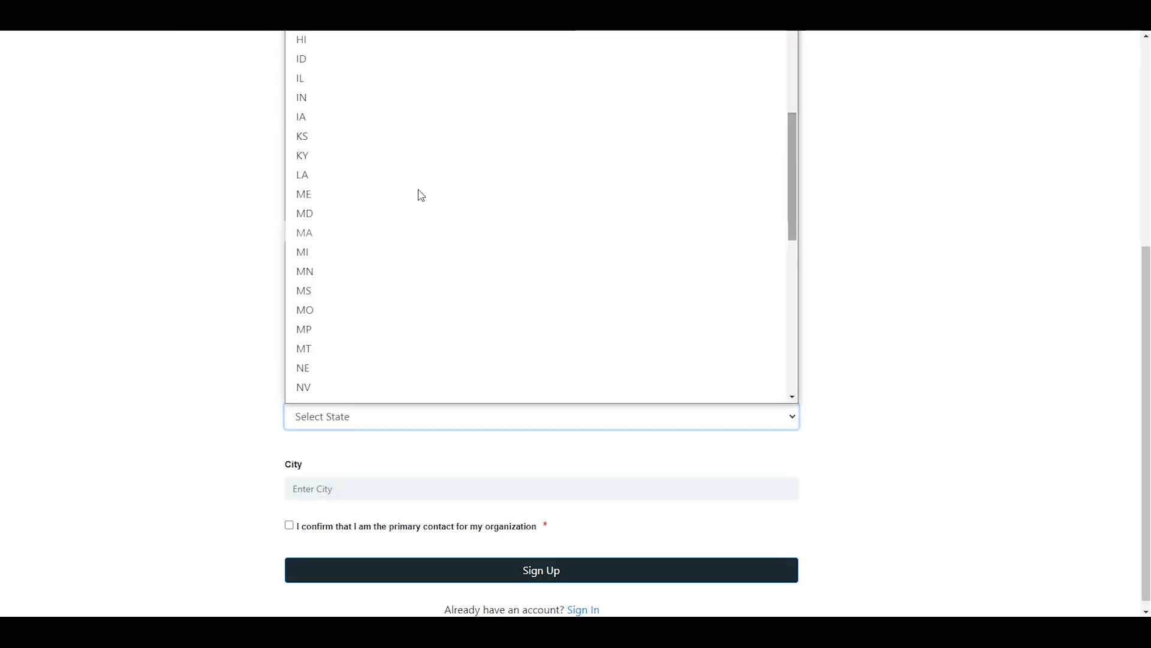
{"action": "left_click", "coordinate": [370, 236]}
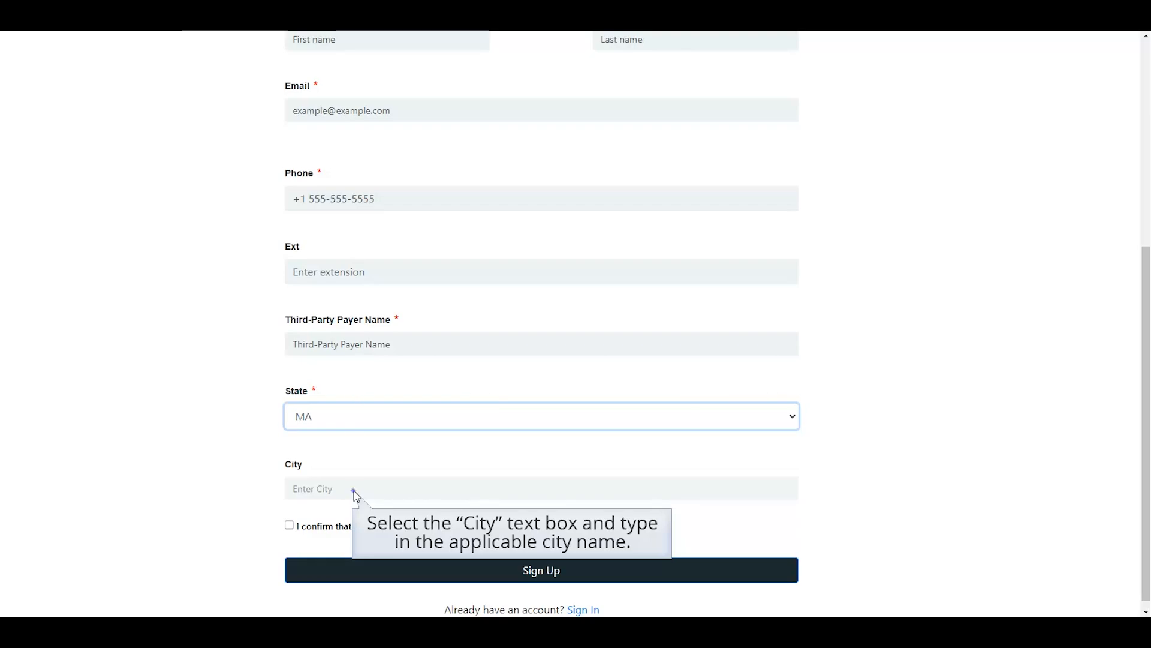
{"action": "left_click", "coordinate": [294, 492]}
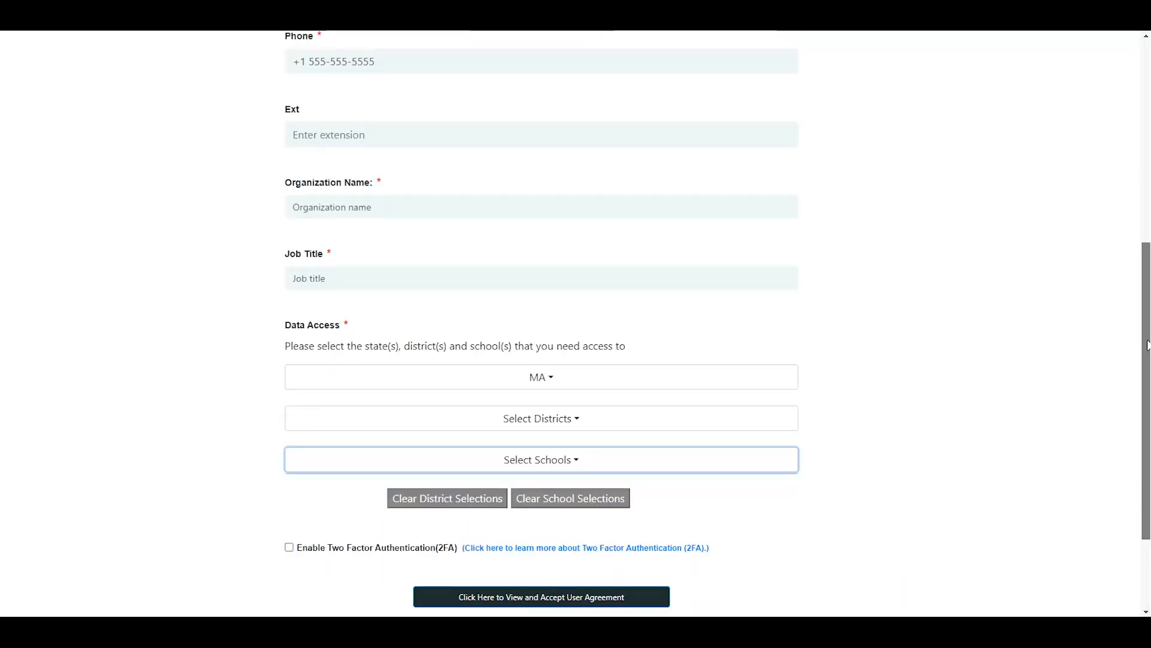
Enable Two Factor Authentication (2FA), and accept the user agreement with the signature "First name Last name".
{"action": "scroll", "coordinate": [541, 324], "scroll_direction": "down", "scroll_amount": 2}
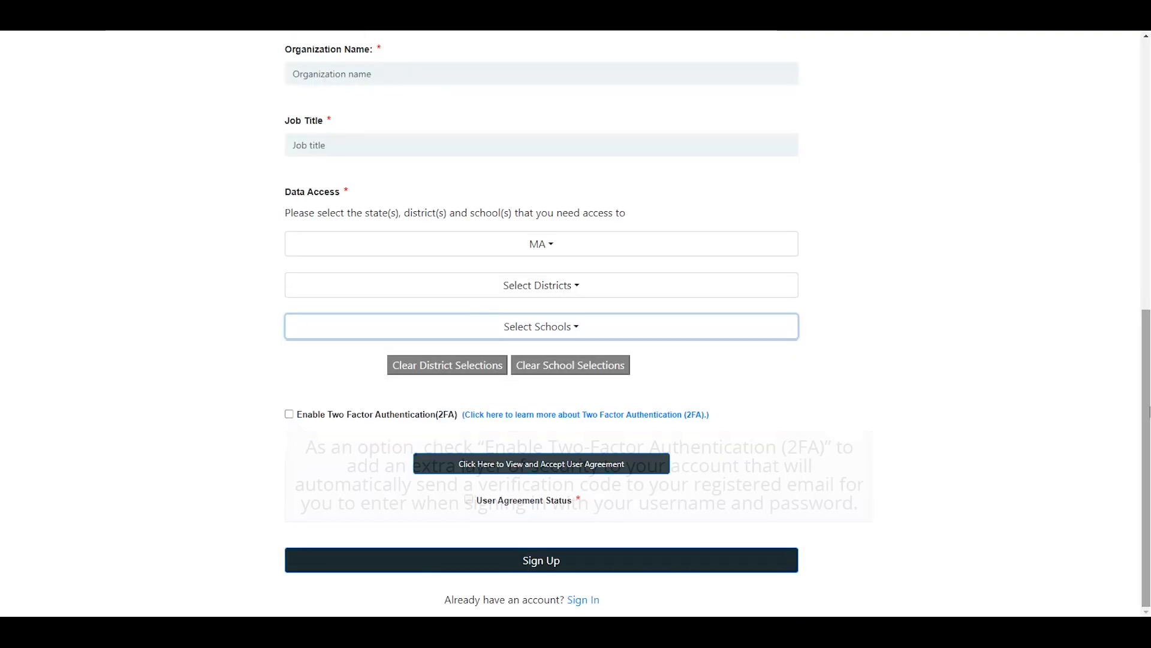
{"action": "left_click", "coordinate": [289, 415]}
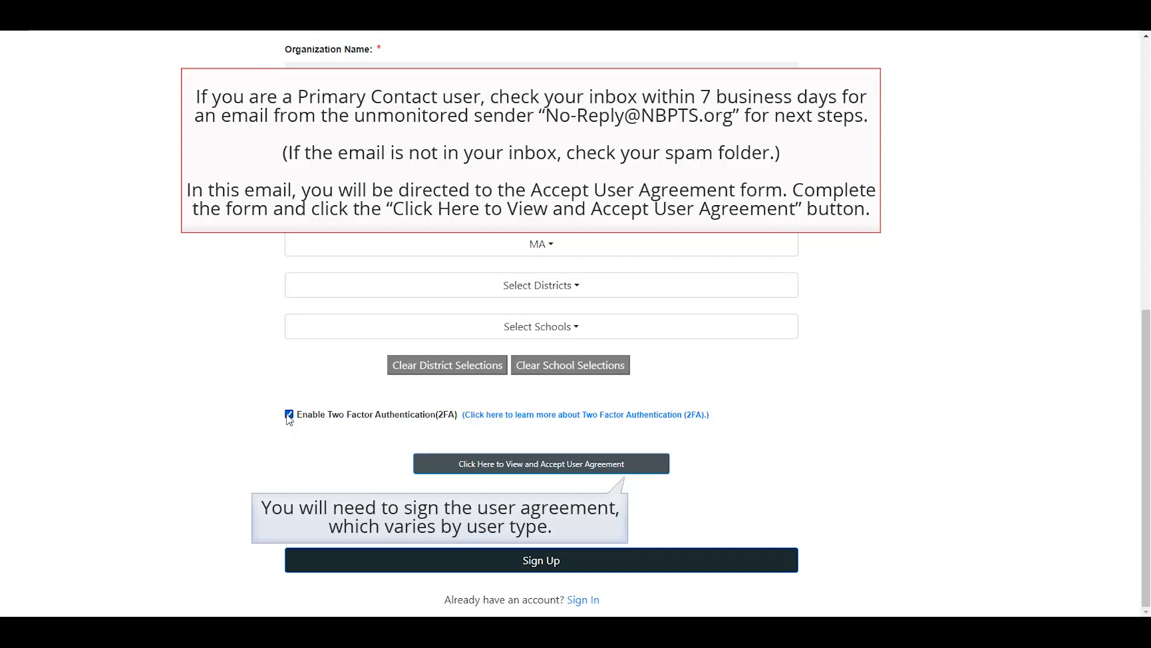
{"action": "left_click", "coordinate": [631, 463]}
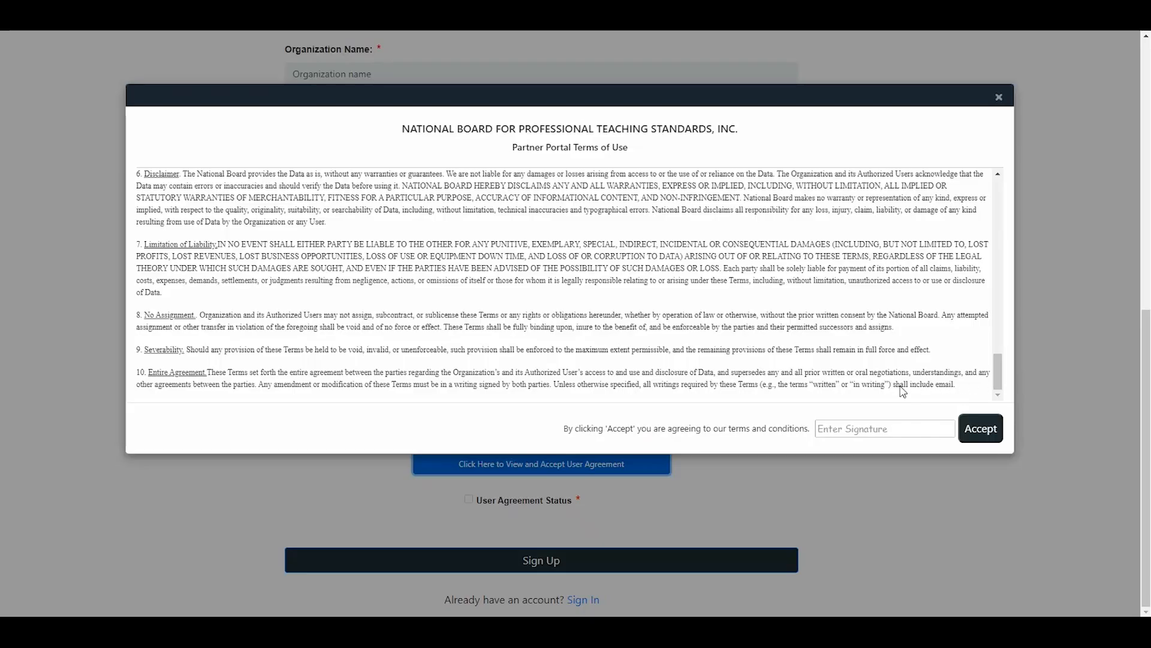
{"action": "left_click", "coordinate": [832, 433]}
{"action": "type", "text": "First "}
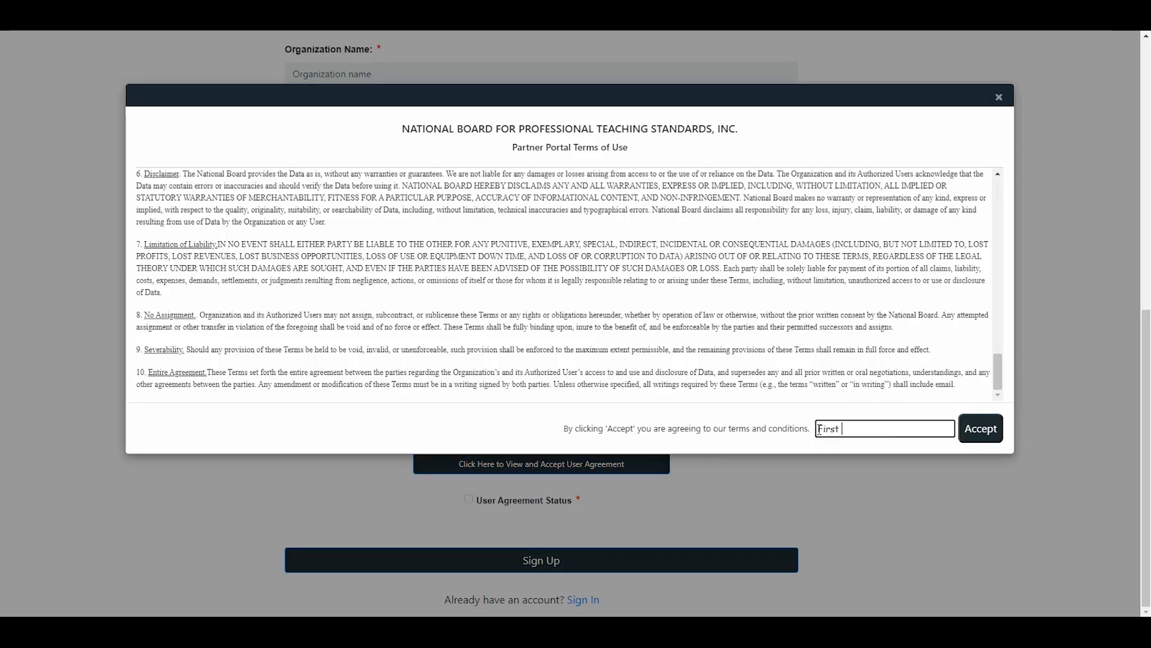
{"action": "type", "text": "name Last name"}
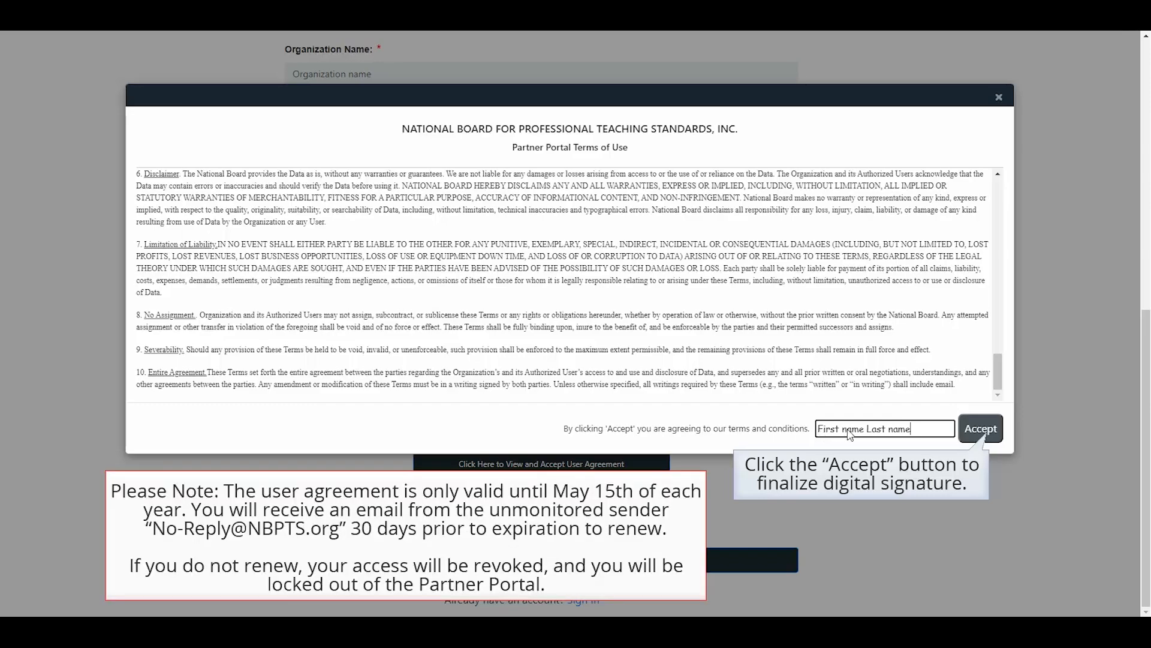
{"action": "left_click", "coordinate": [990, 433]}
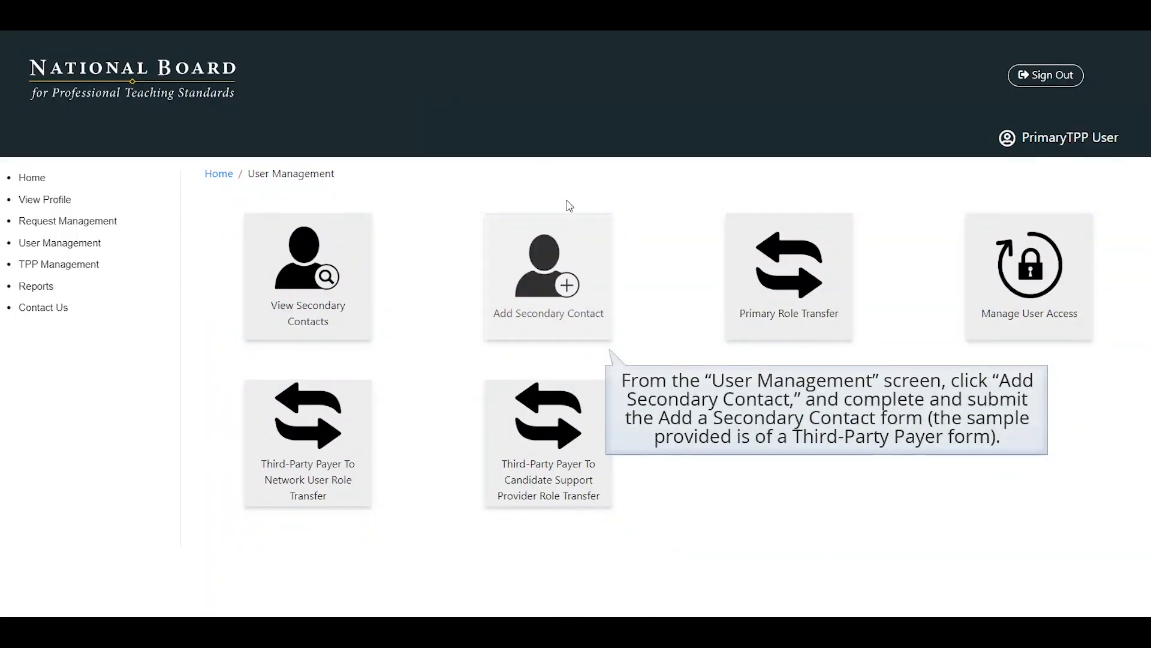
Start adding a Third-Party Payer secondary contact with "First Name" and "Last Name" in the name fields.
{"action": "left_click", "coordinate": [608, 341]}
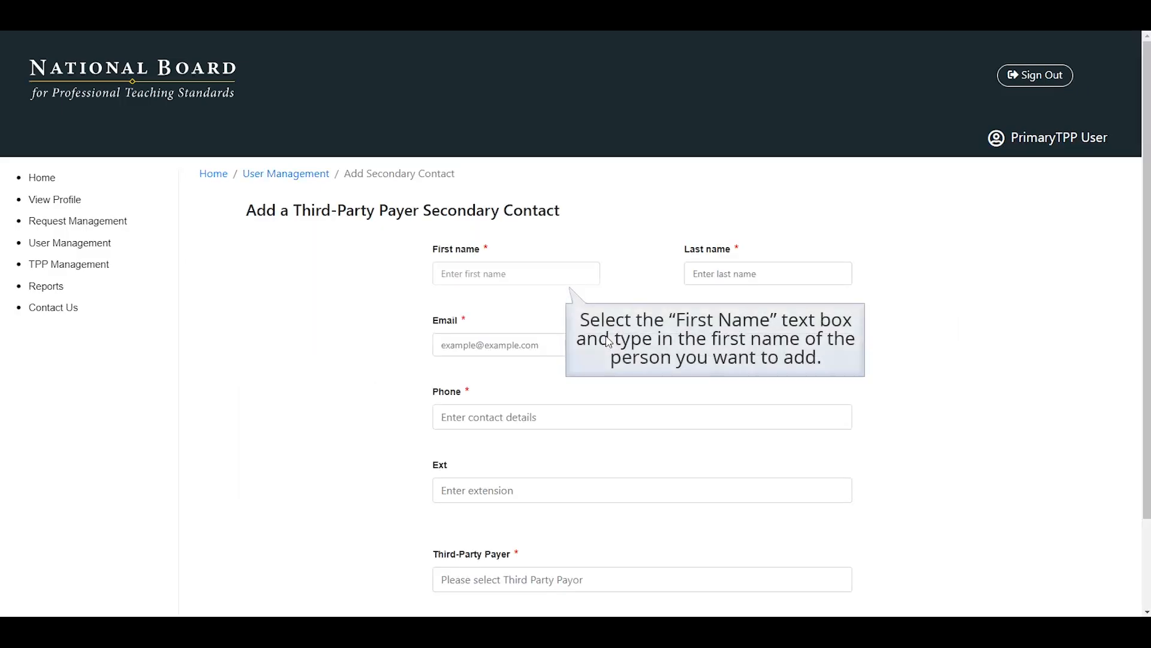
{"action": "left_click", "coordinate": [441, 273]}
{"action": "type", "text": "Fir"}
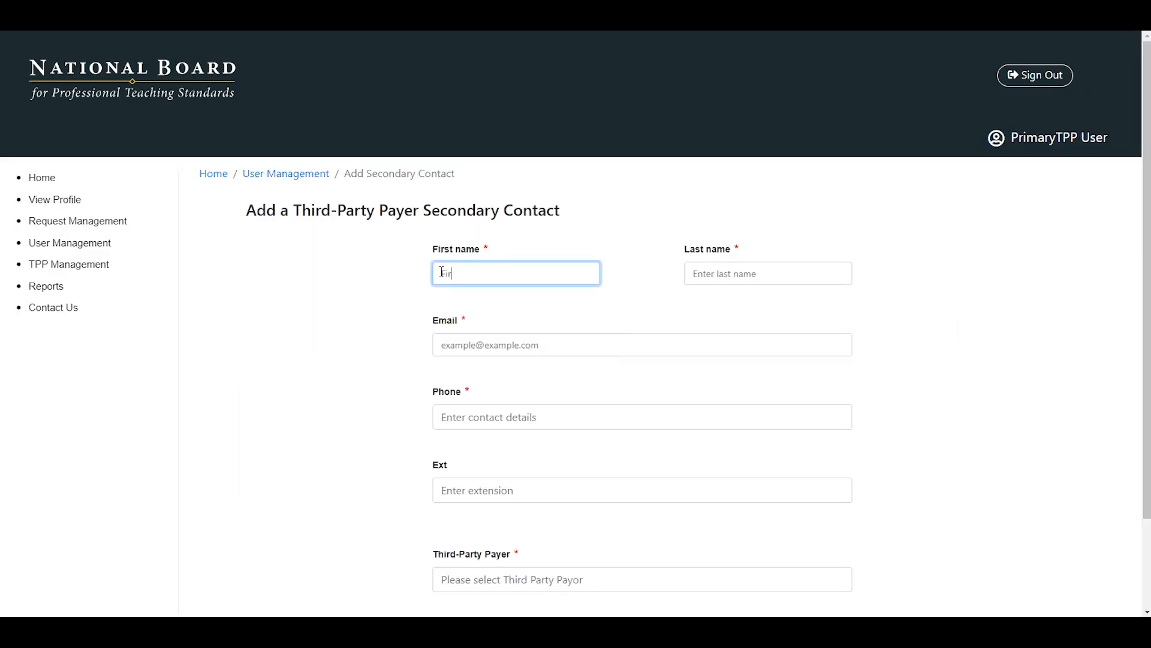
{"action": "type", "text": "st Name"}
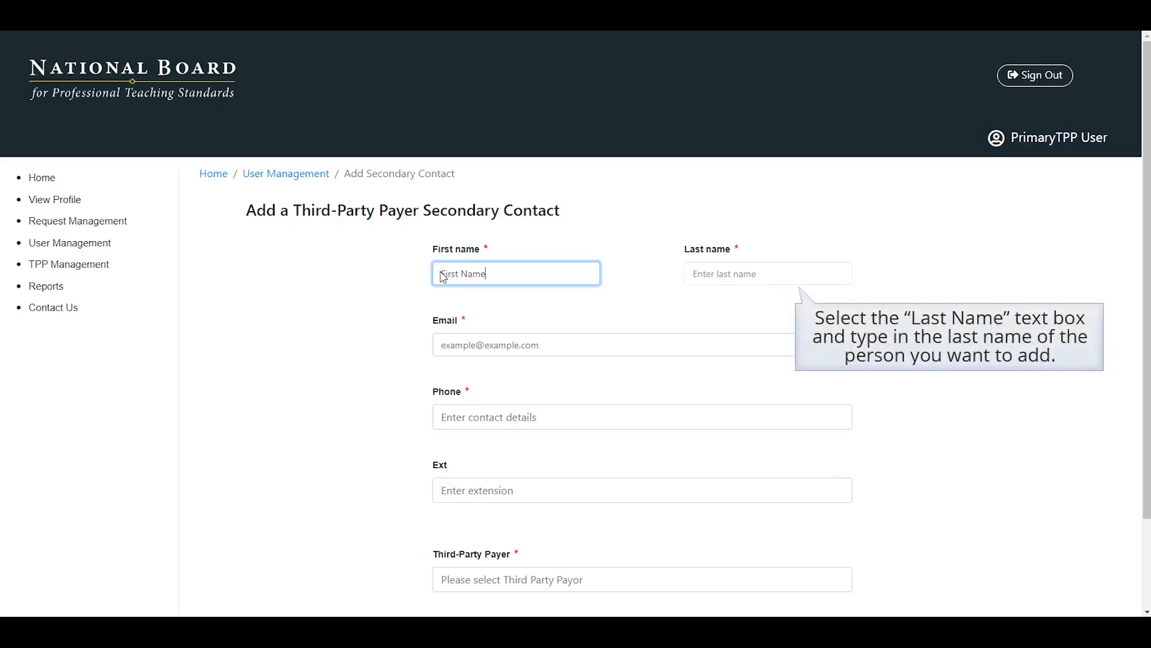
{"action": "left_click", "coordinate": [688, 269]}
{"action": "type", "text": "La"}
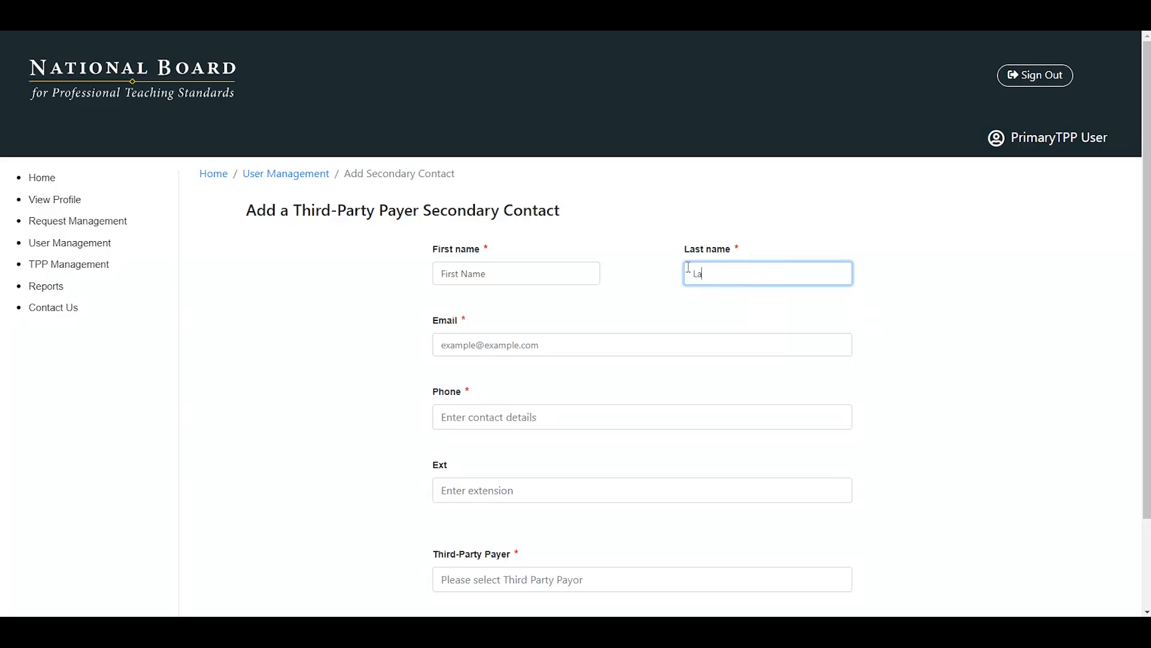
{"action": "type", "text": "st Name"}
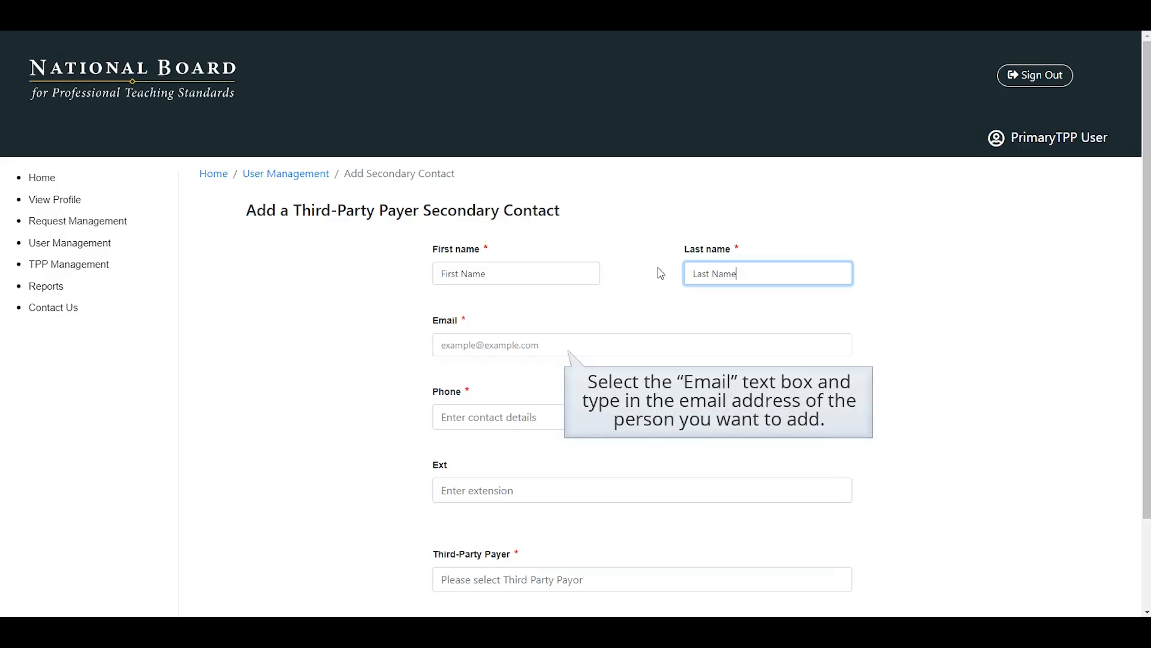
Fill in the secondary contact's email address and phone number, and open the Third-Party Payer choices.
{"action": "left_click", "coordinate": [435, 335]}
{"action": "type", "text": "exampl"}
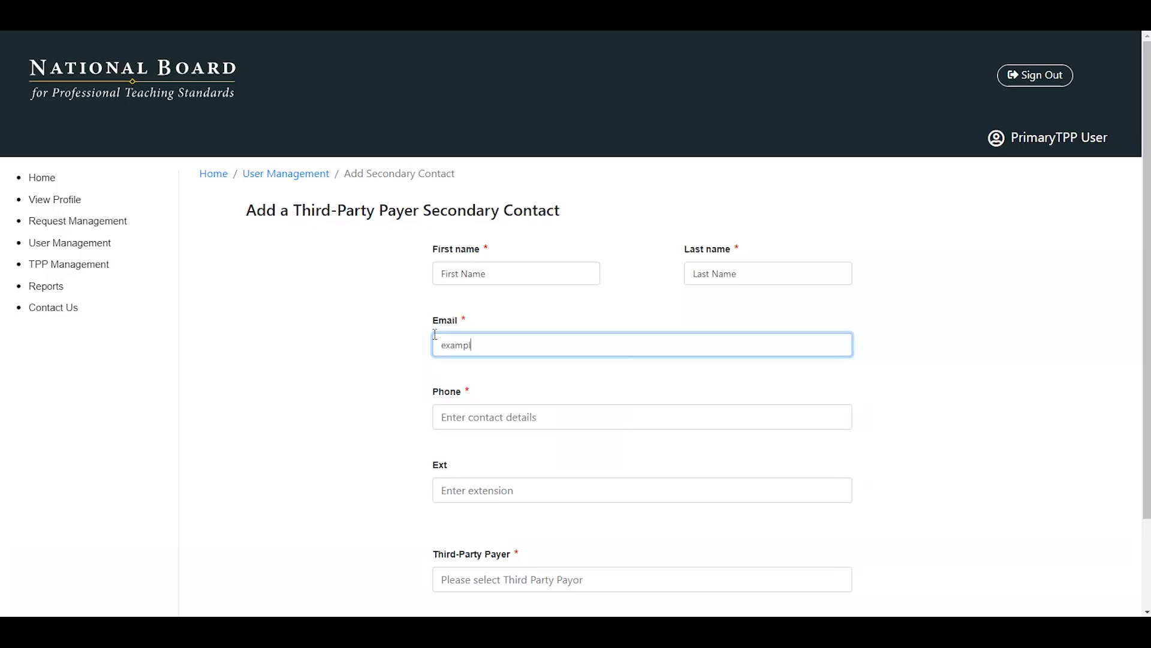
{"action": "type", "text": "e@example.com"}
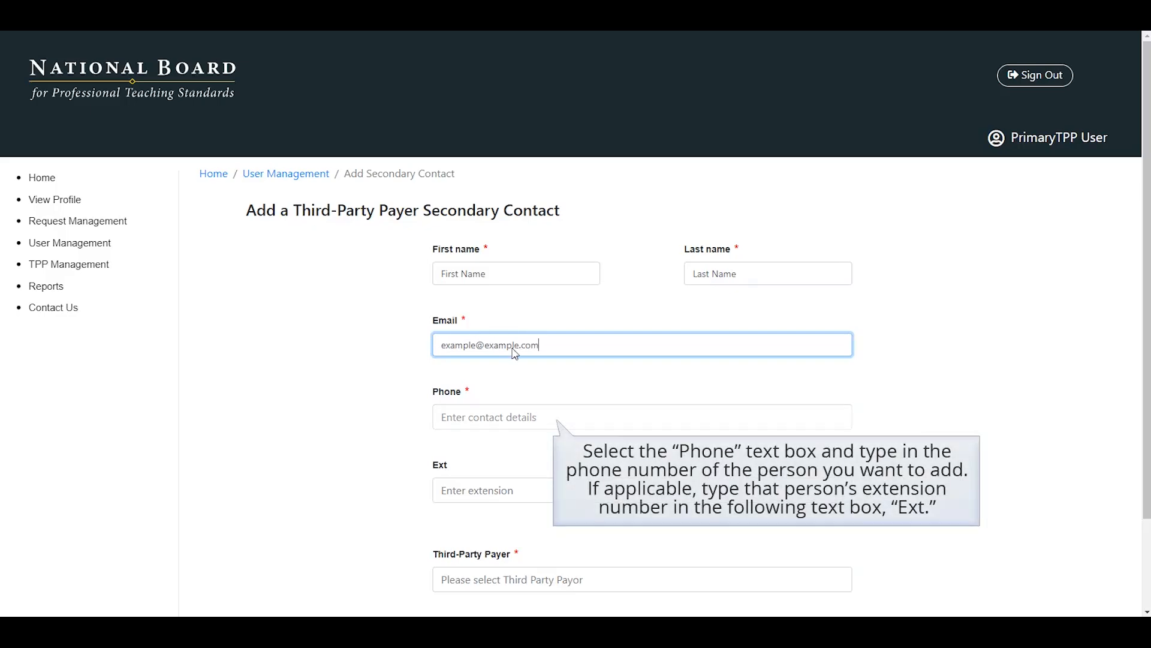
{"action": "left_click", "coordinate": [552, 418]}
{"action": "type", "text": "+1 555-555-5555"}
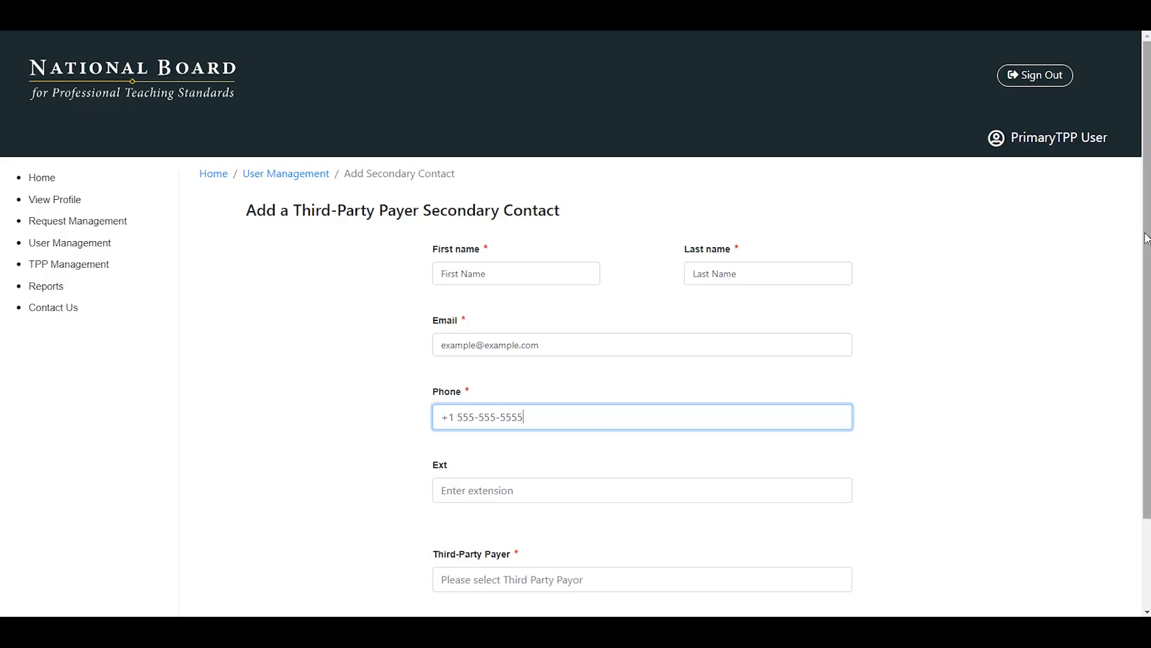
{"action": "scroll", "coordinate": [1146, 251], "scroll_direction": "down", "scroll_amount": 2}
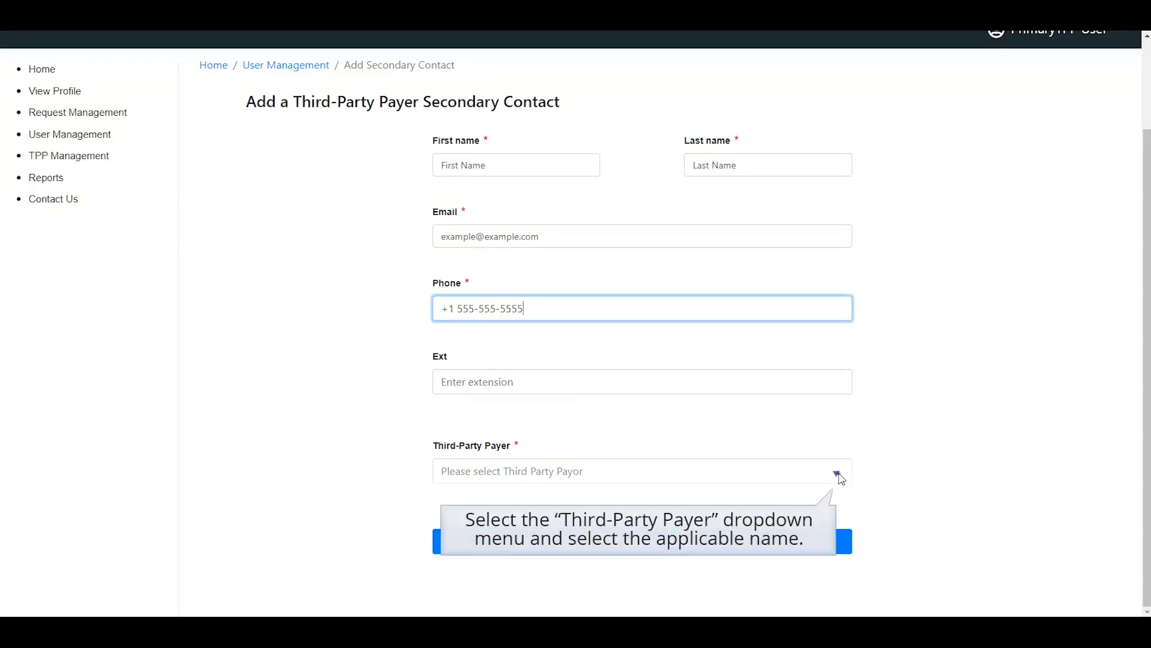
{"action": "left_click", "coordinate": [837, 474]}
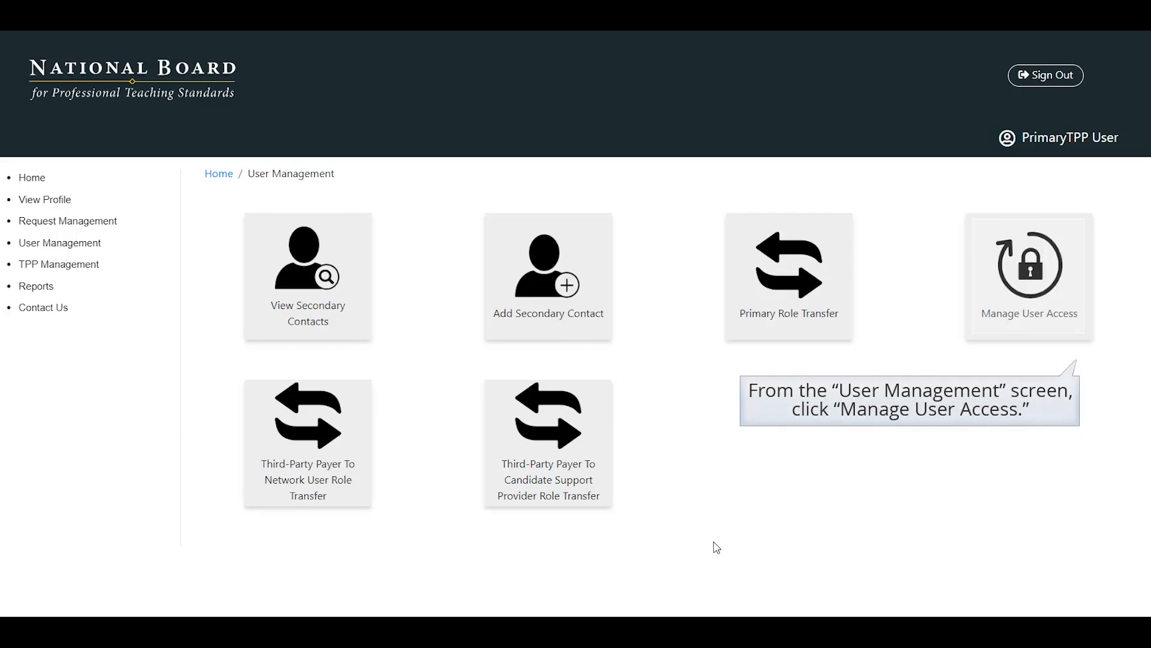
Enable User Specific Access for the secondary contact with all permissions kept, and update that user's access.
{"action": "left_click", "coordinate": [1078, 337]}
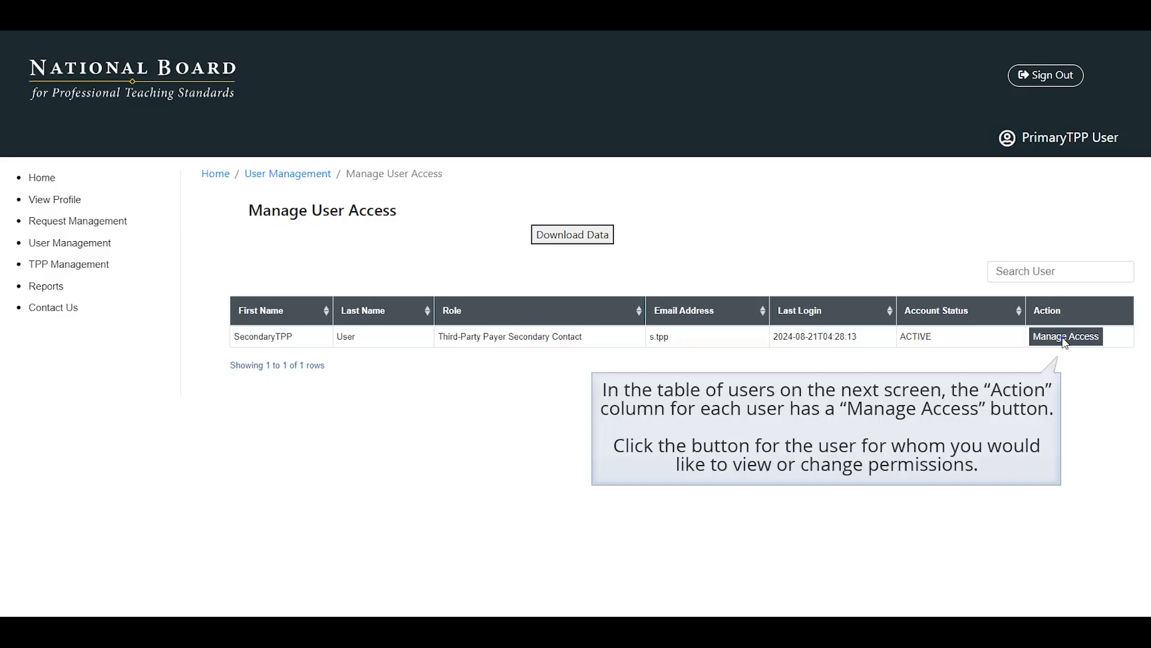
{"action": "left_click", "coordinate": [1064, 337]}
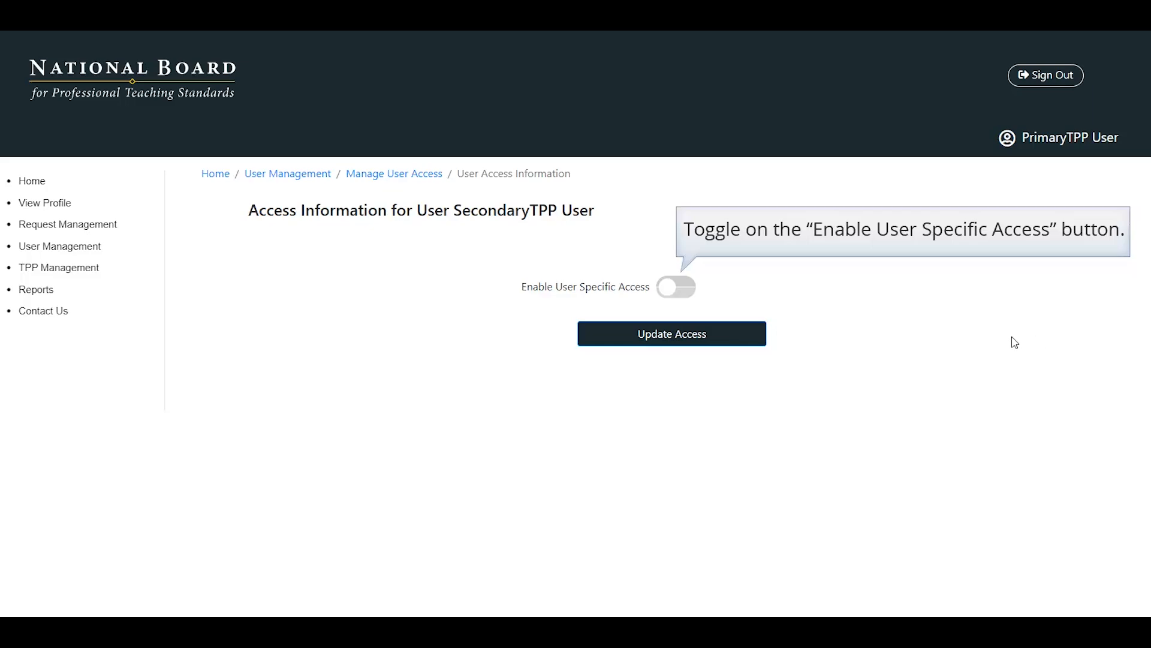
{"action": "left_click", "coordinate": [673, 288]}
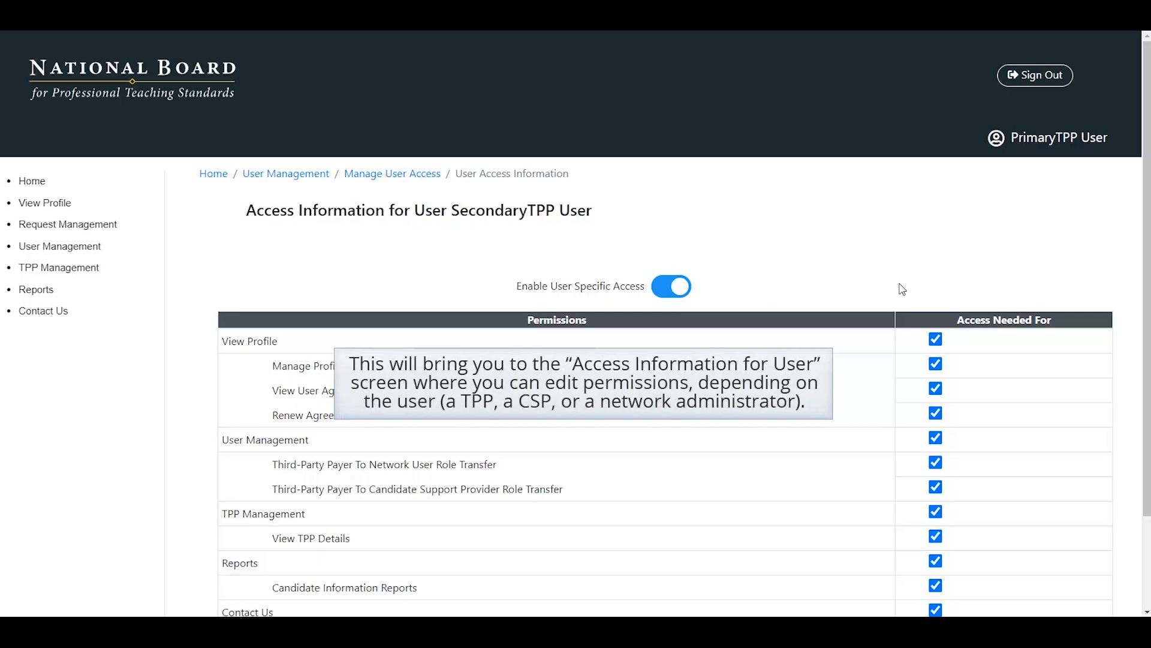
{"action": "left_click_drag", "start_coordinate": [1146, 233], "coordinate": [1146, 333]}
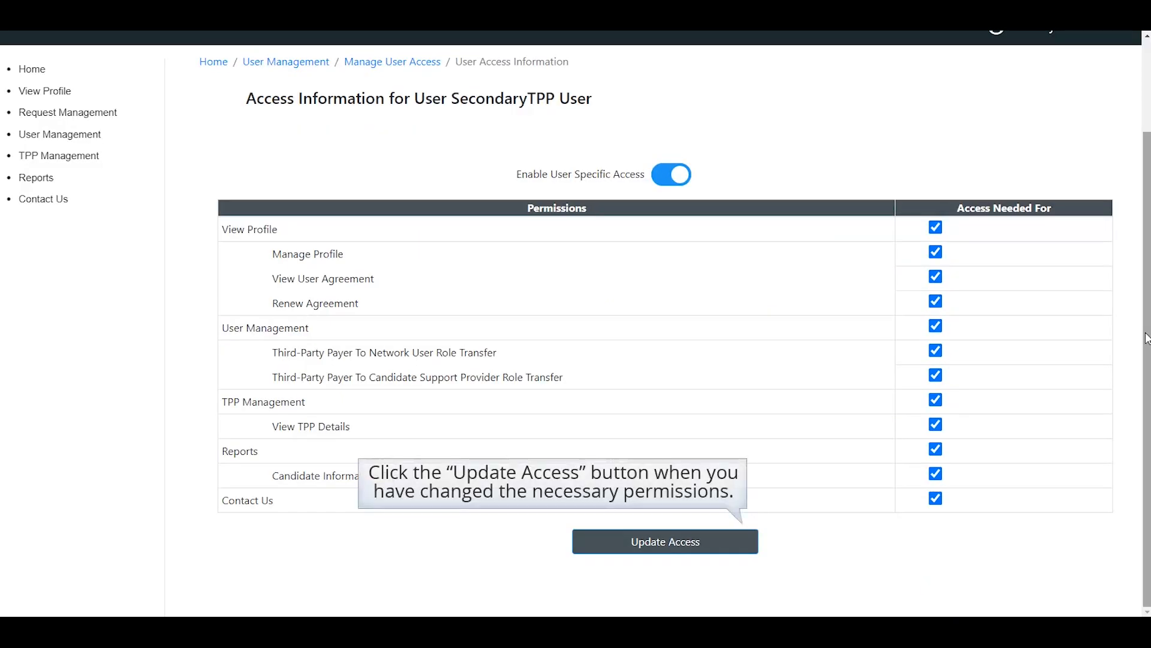
{"action": "left_click", "coordinate": [739, 548]}
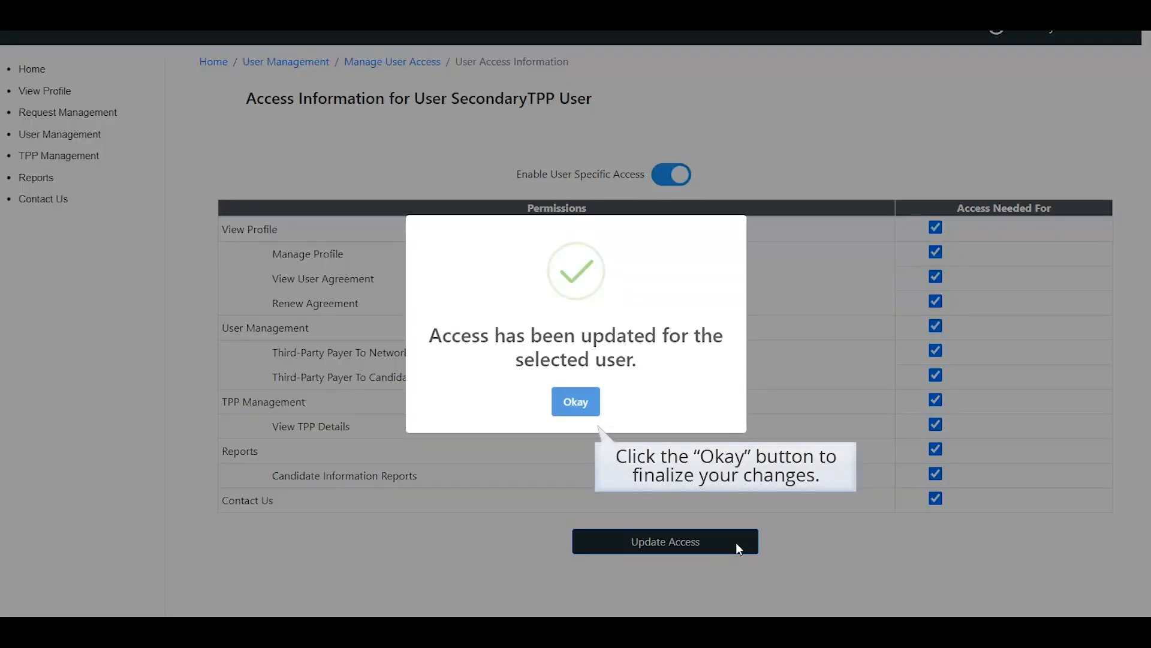
{"action": "left_click", "coordinate": [588, 408]}
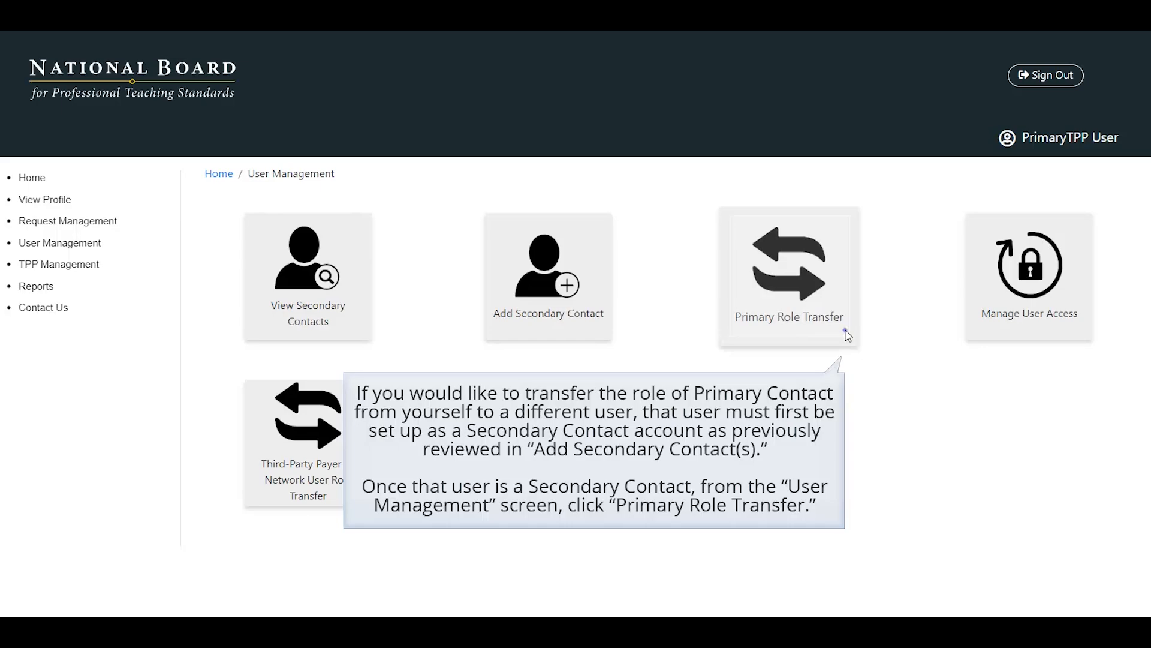
Request a Primary Role Transfer that makes the listed secondary contact the primary contact.
{"action": "left_click", "coordinate": [848, 335]}
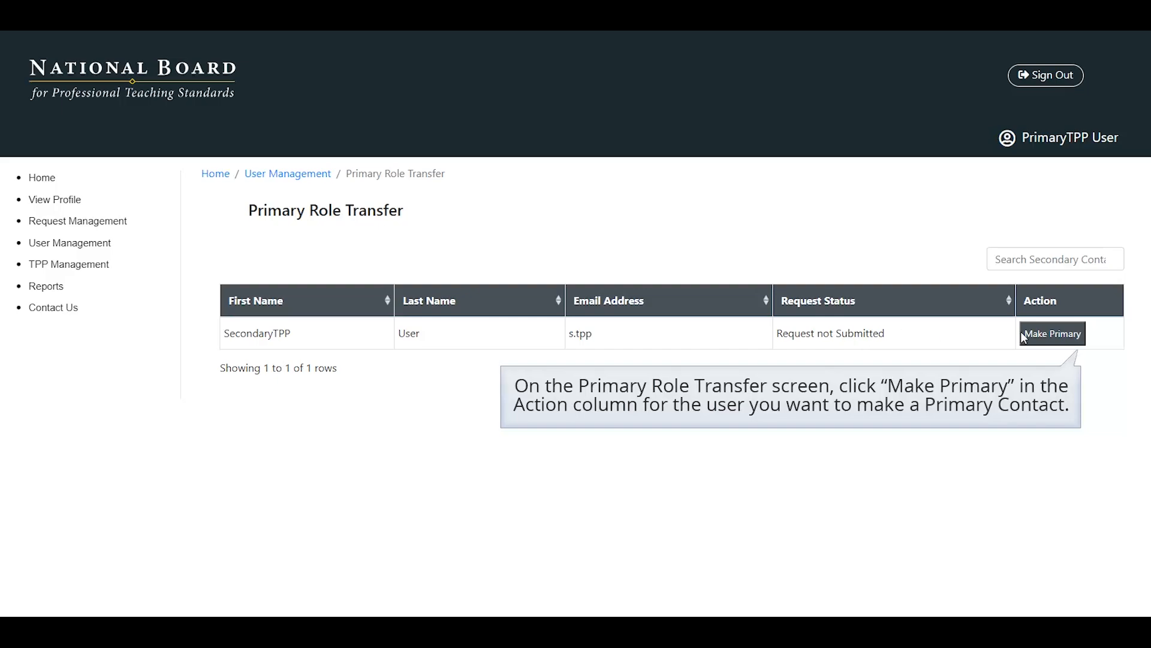
{"action": "left_click", "coordinate": [1079, 338]}
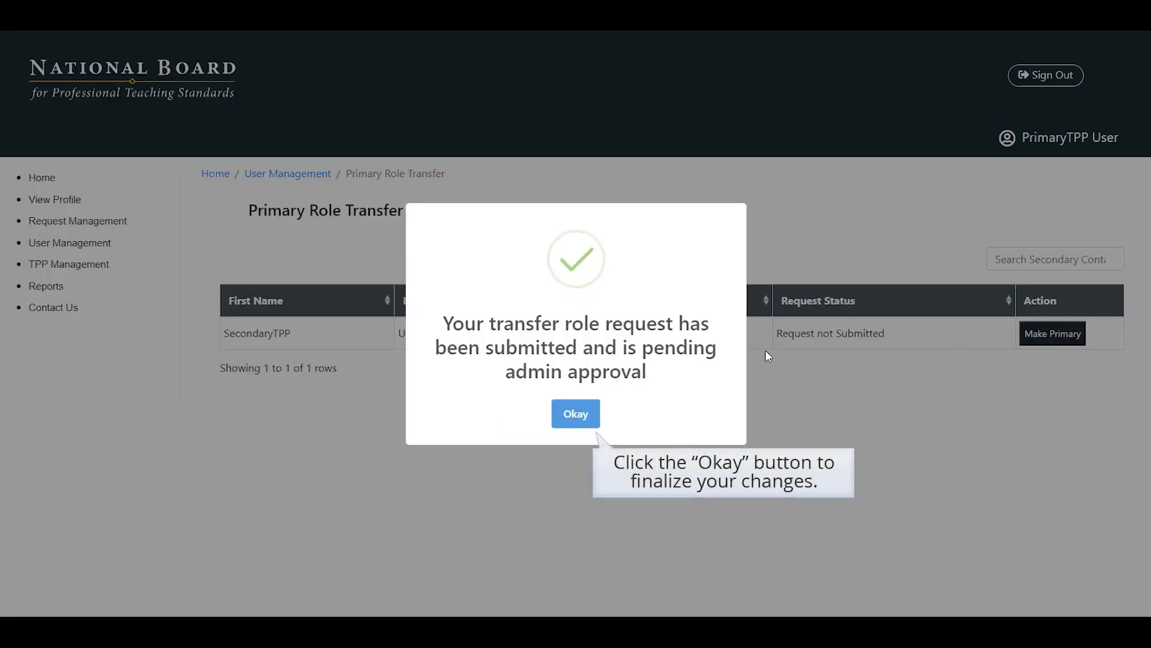